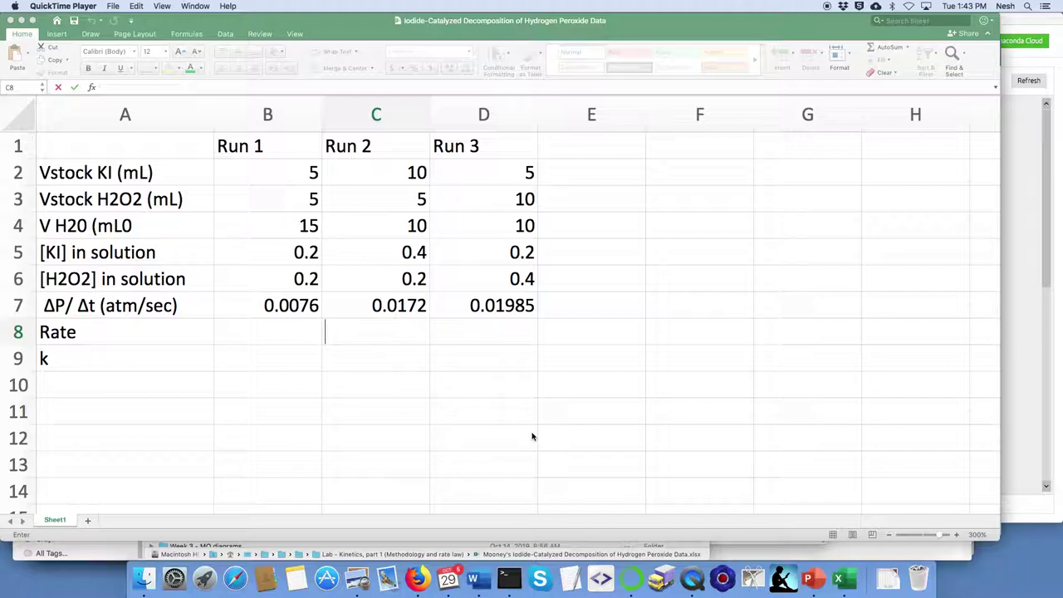
Review the stock rows, the three runs' [KI] formulas and Run 1's ΔP/Δt value
left_click(302, 149)
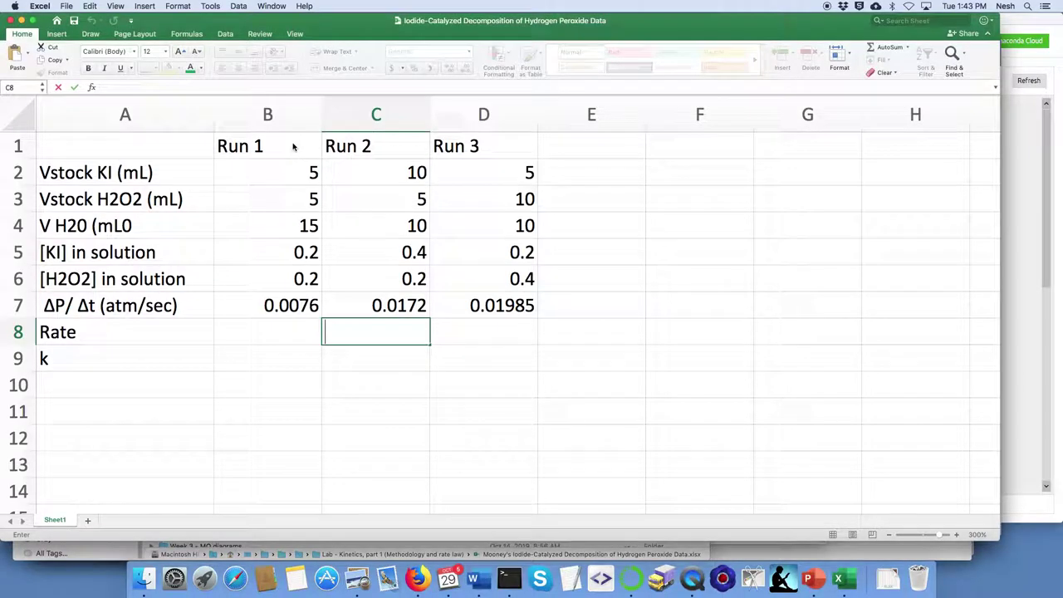
left_click(63, 169)
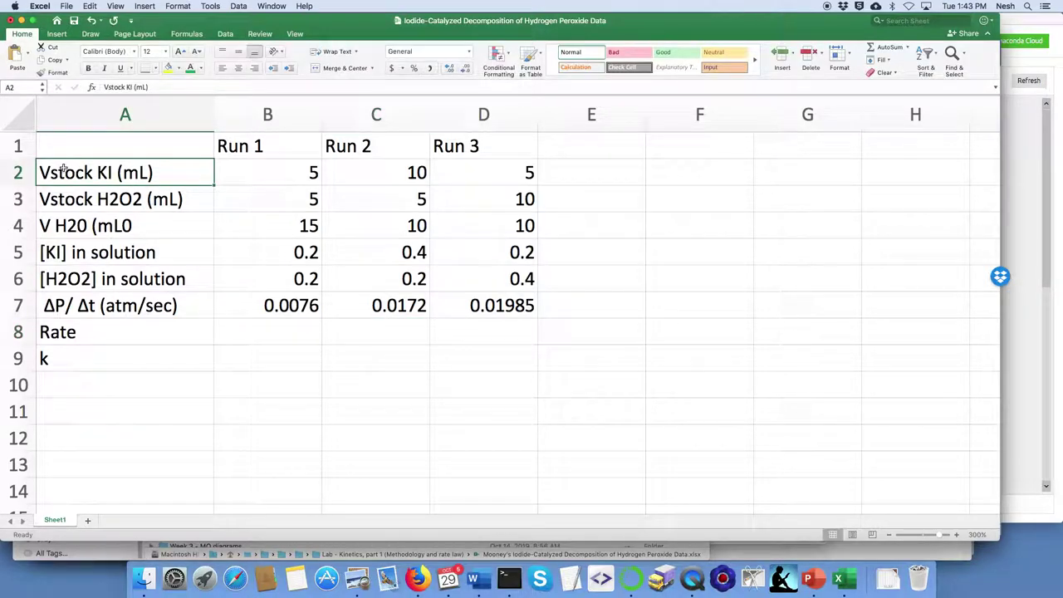
key("Down")
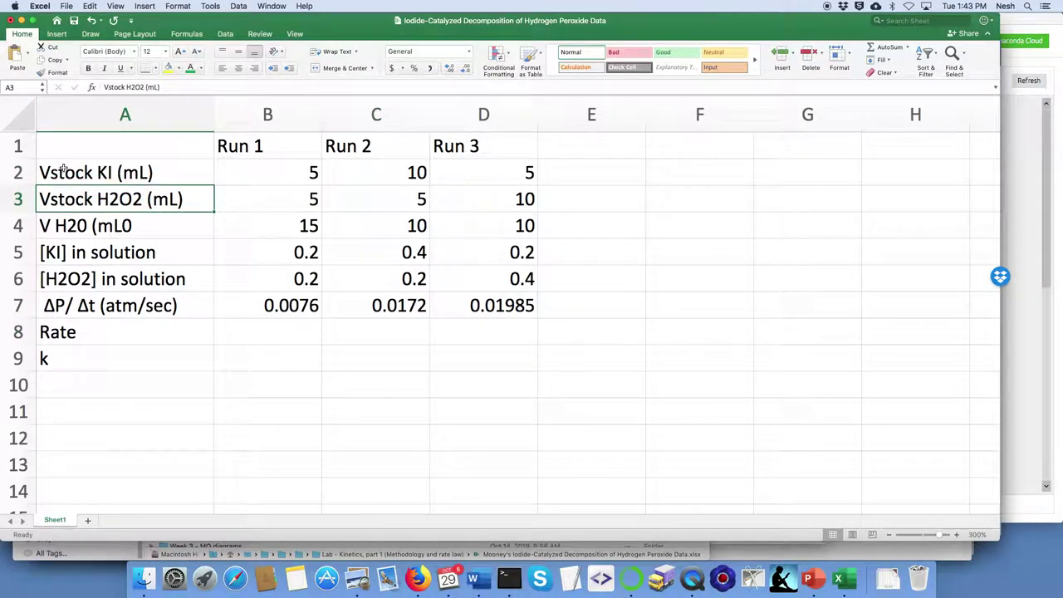
key("Down")
key("Down")
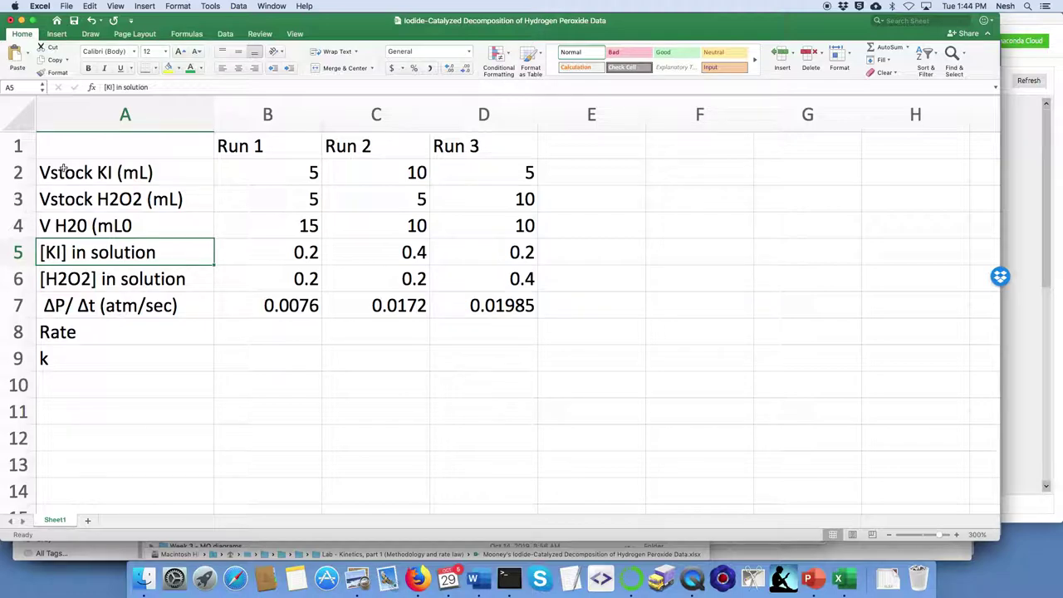
key("Right")
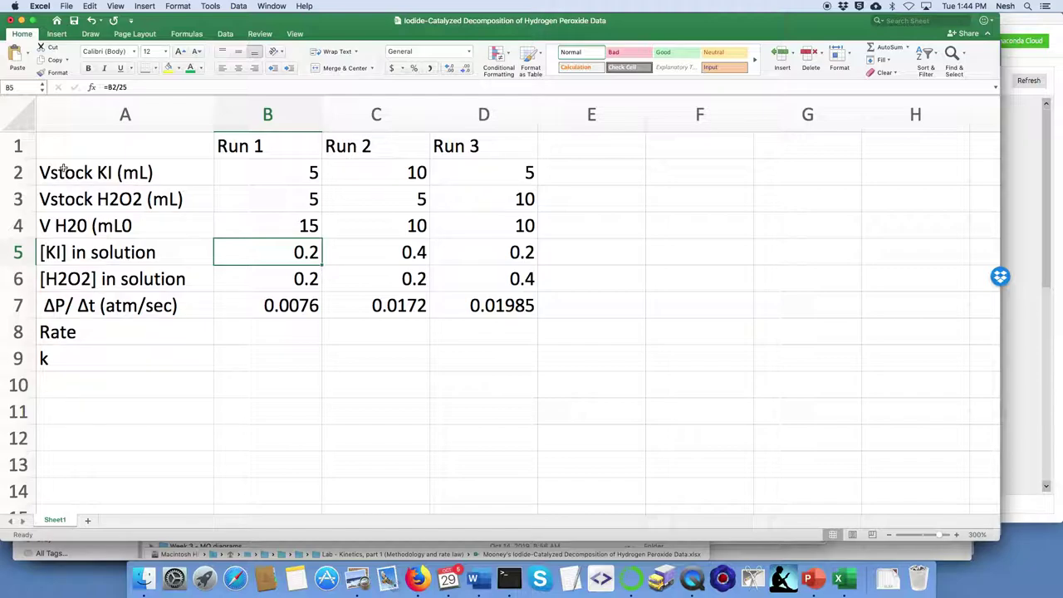
key("Right")
key("Right")
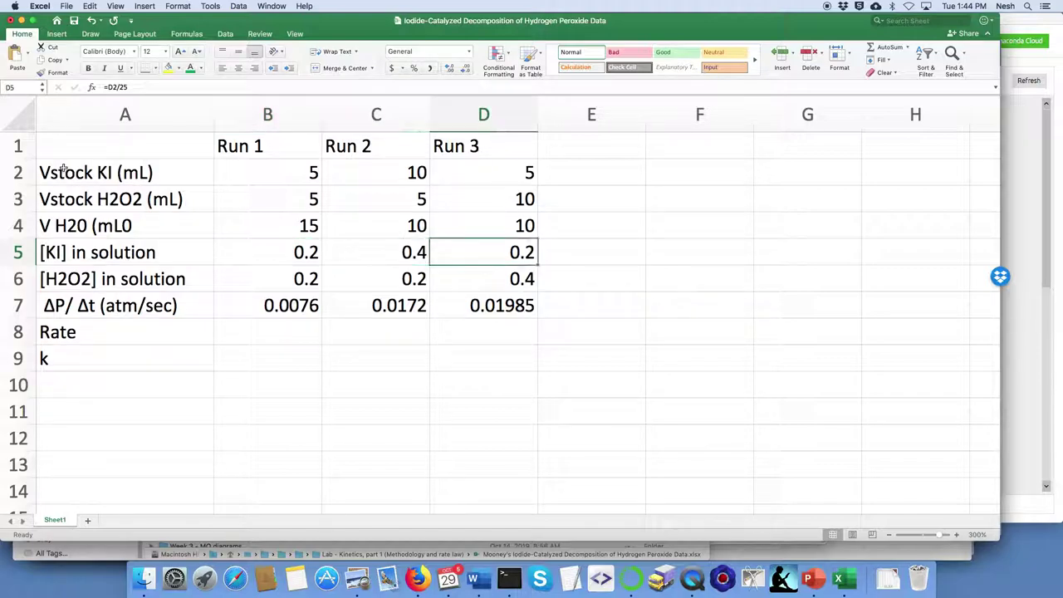
key("Left")
key("Down")
key("Down")
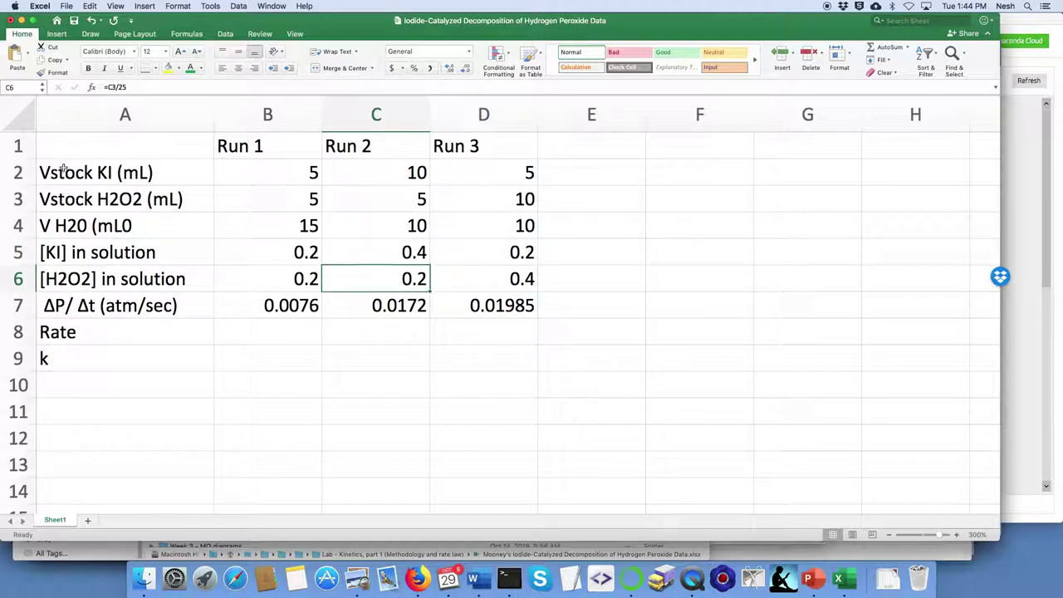
key("Left")
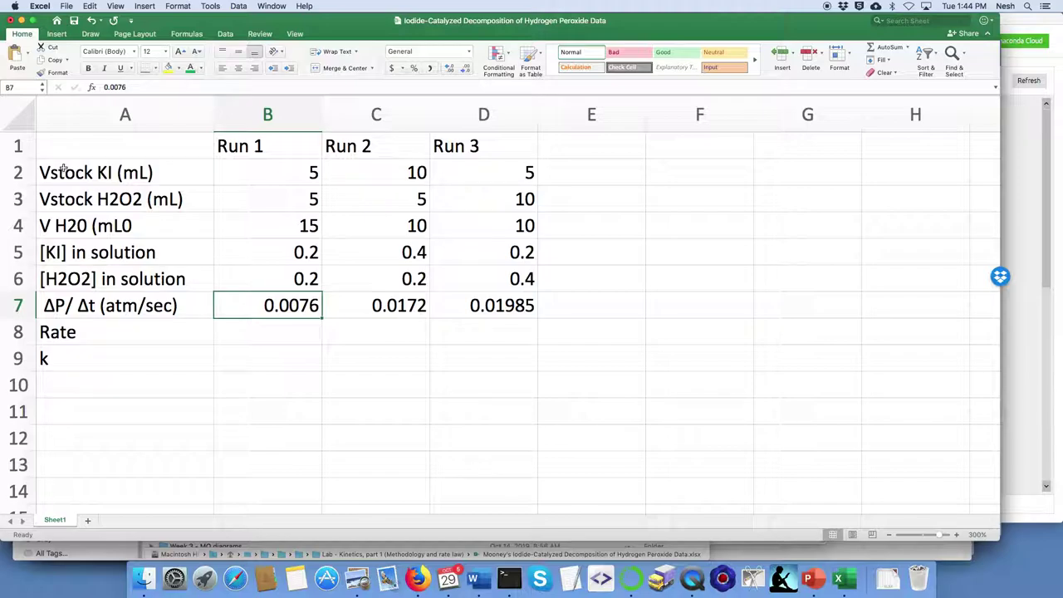
key("Return")
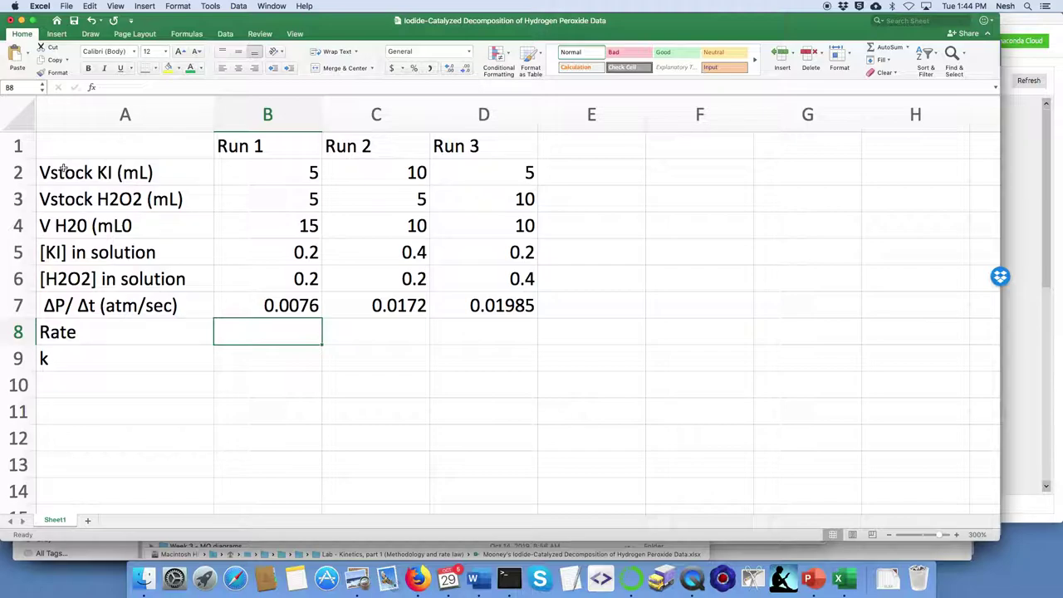
Enter =B7*15/(.082*298*25) in B8 so Run 1's Rate shows 0.00018661
type("=")
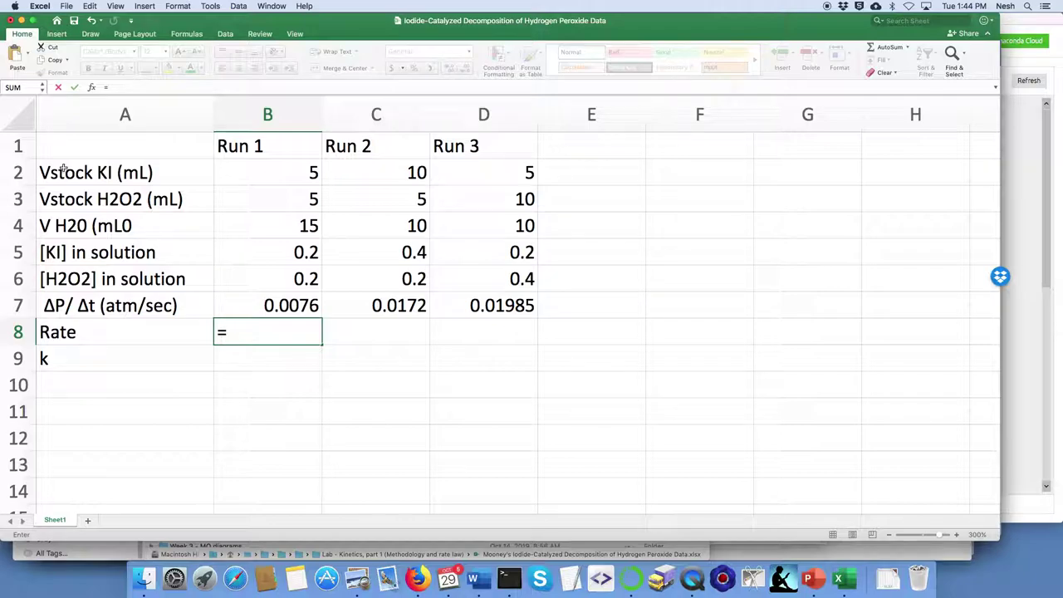
key("Up")
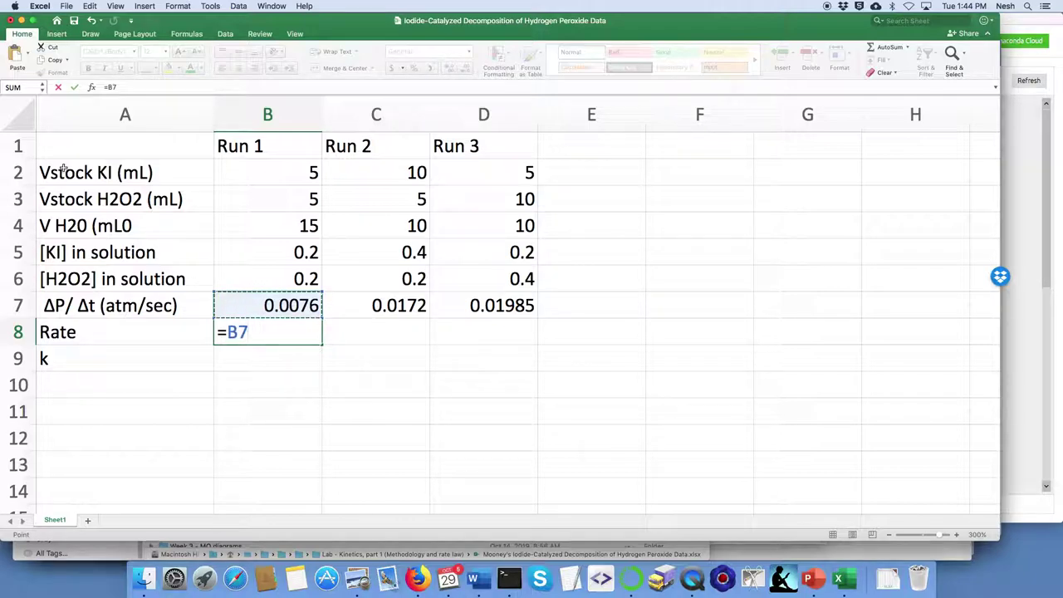
type("*")
type("15/(")
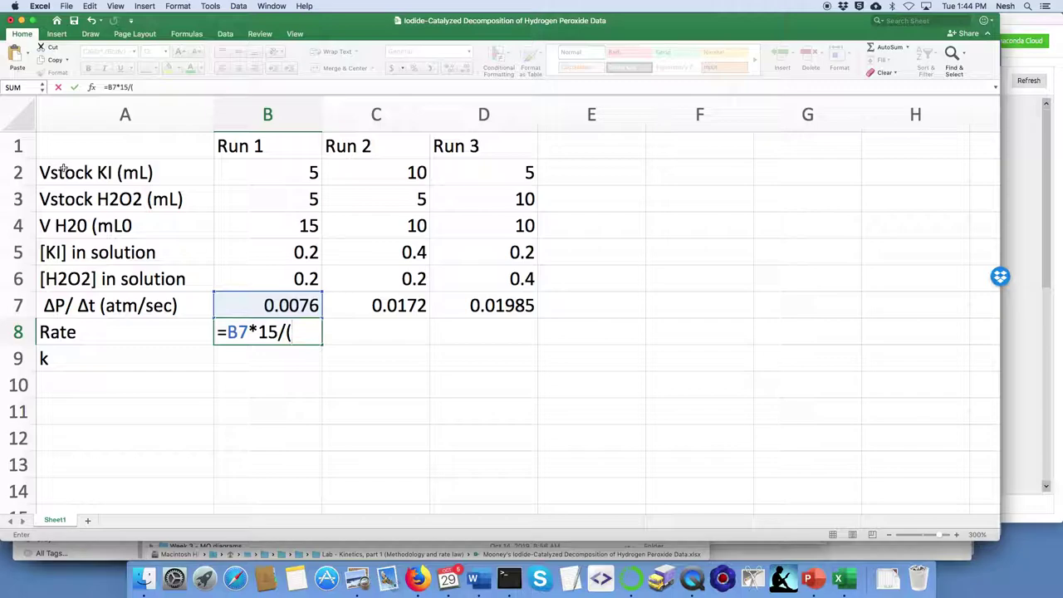
type(".082*298")
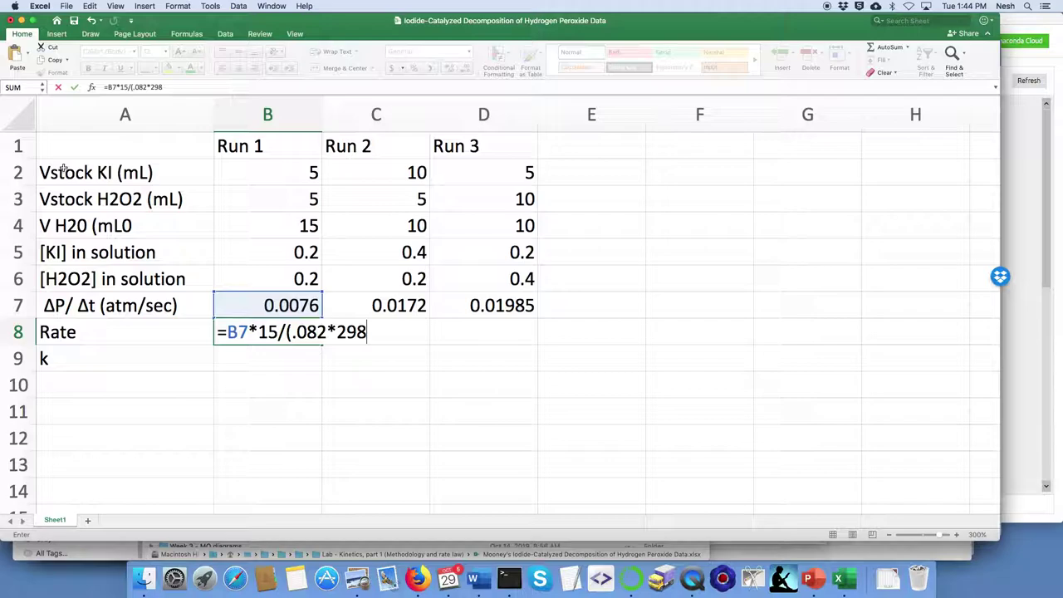
type("*25)")
key("Return")
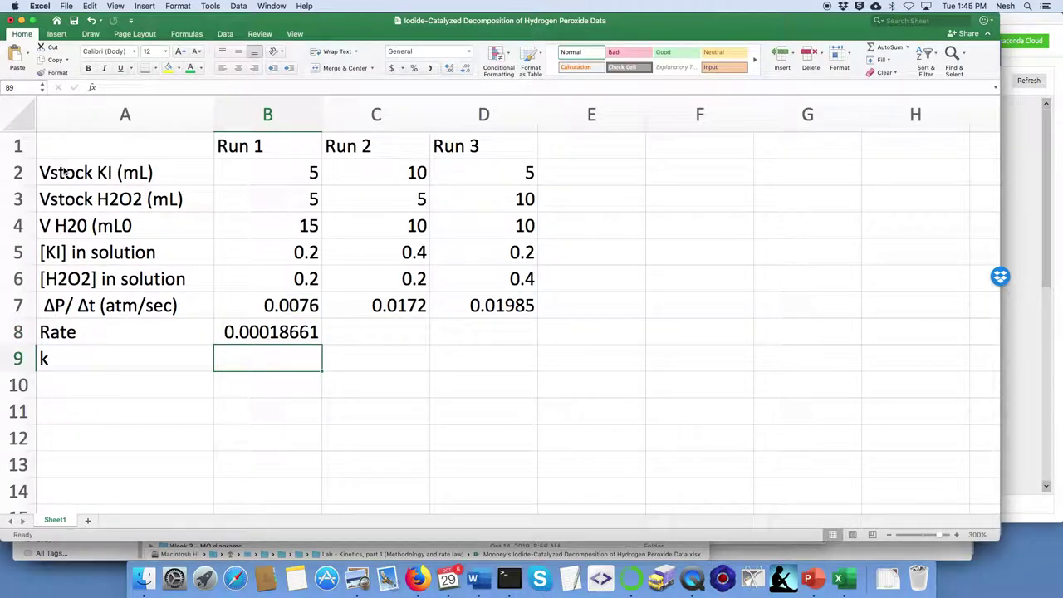
Fill B8's Rate formula into C8:D8, giving 0.00042233 and 0.0004874, and verify each formula
key("Up")
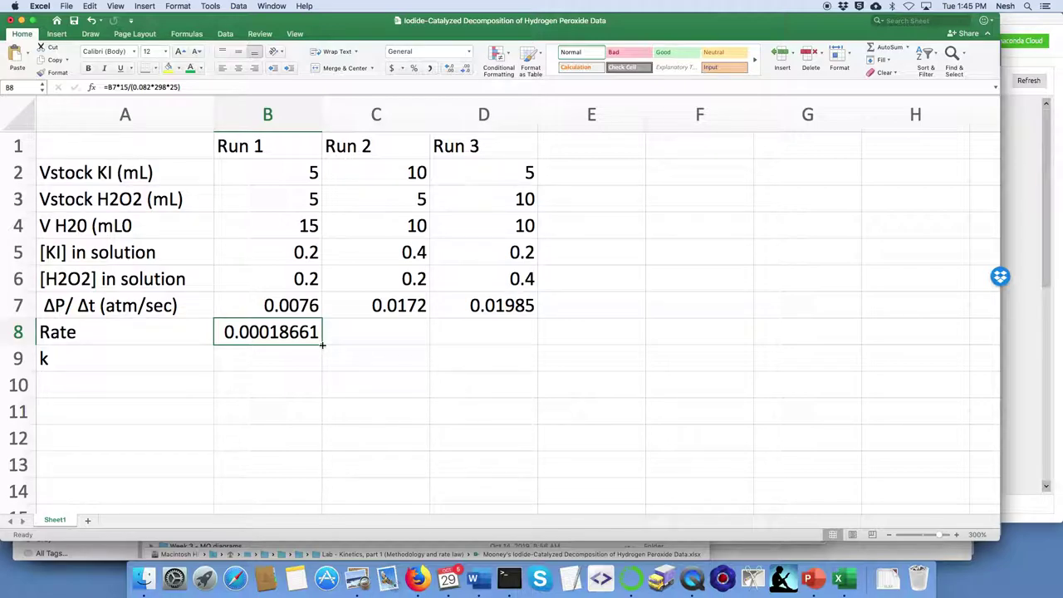
left_click_drag(322, 344, 492, 350)
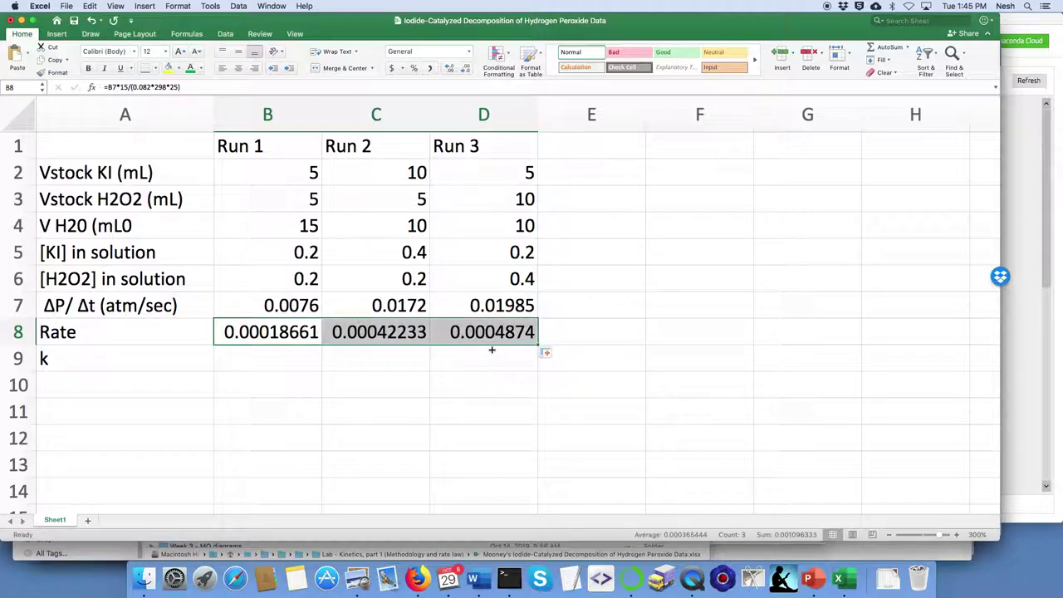
left_click(390, 332)
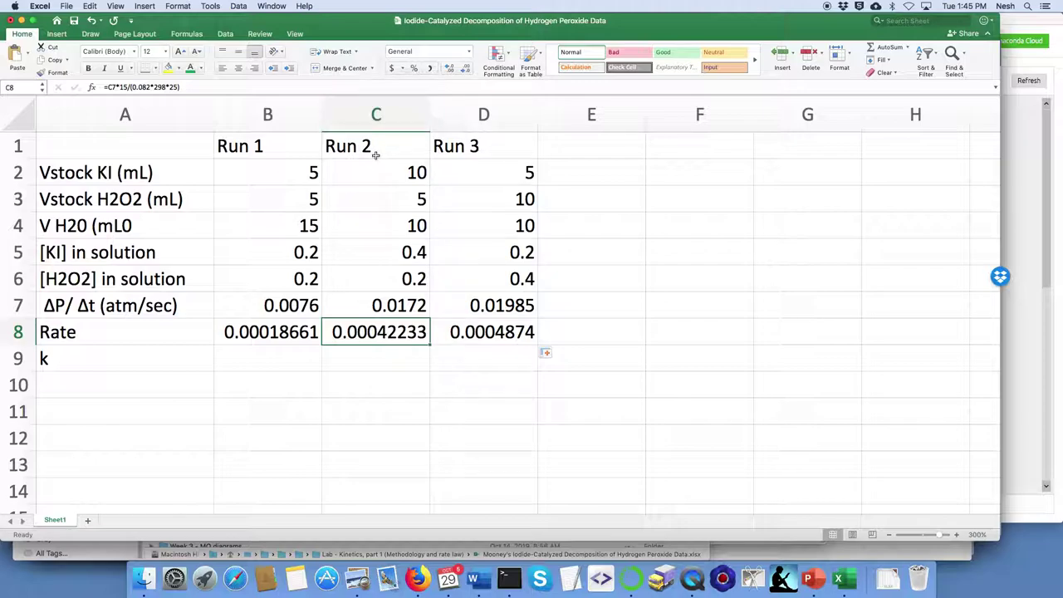
double_click(289, 332)
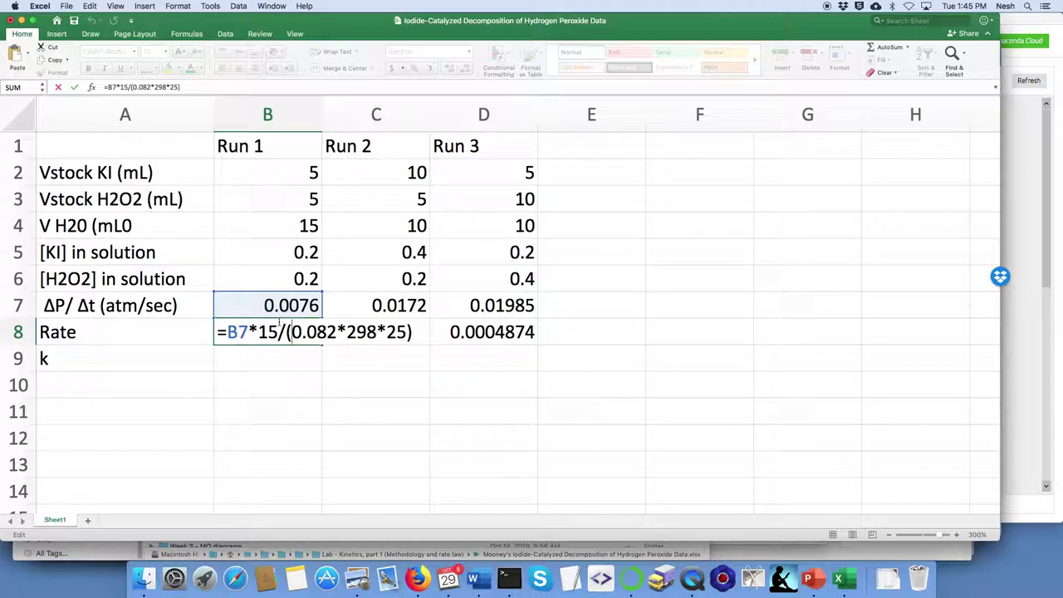
left_click(377, 332)
double_click(378, 332)
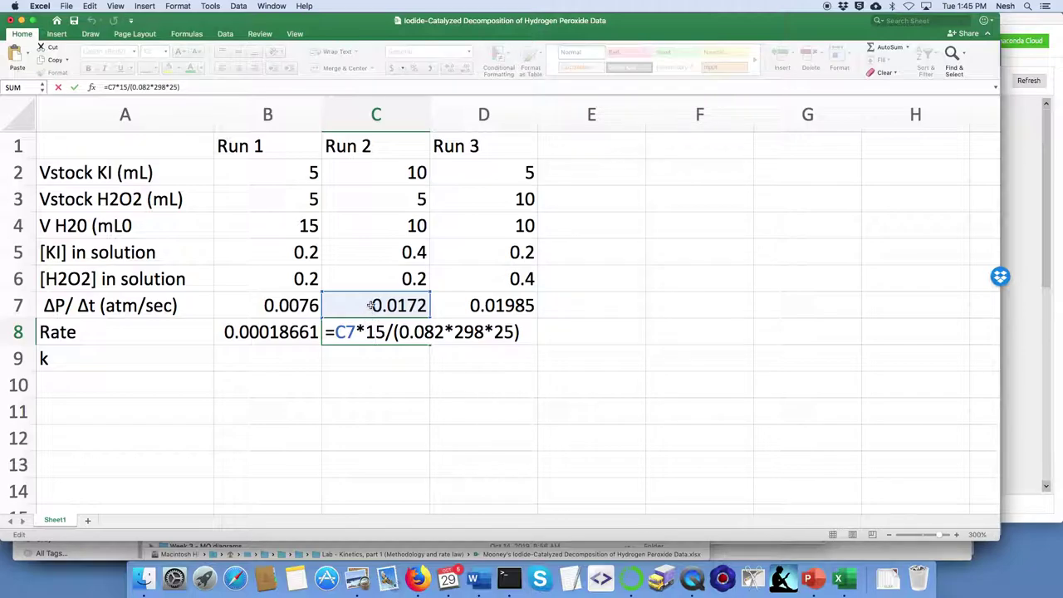
left_click(453, 334)
double_click(453, 334)
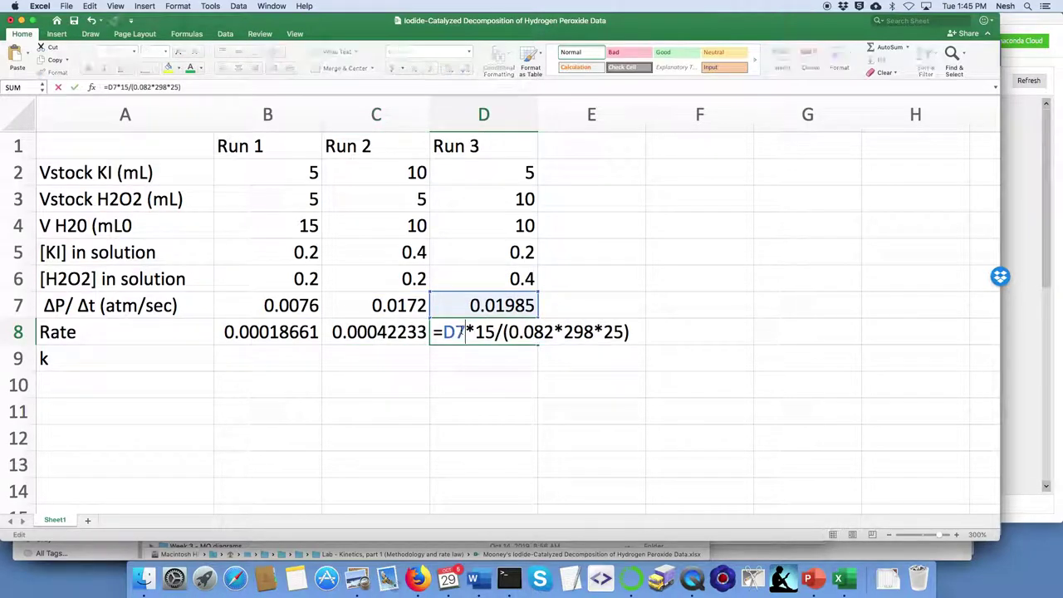
key("Escape")
left_click(286, 357)
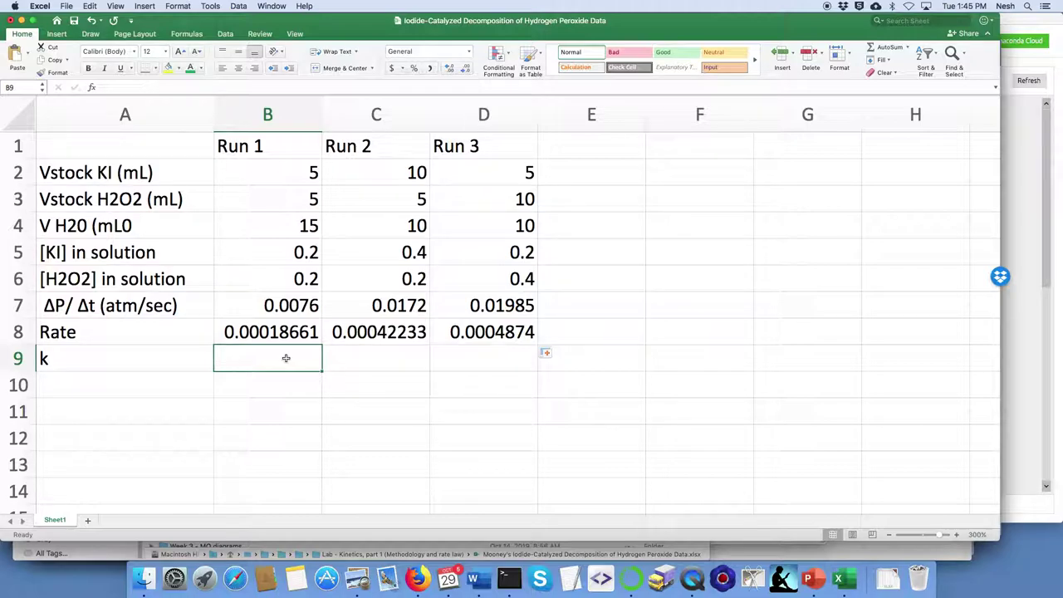
Enter =B8/(B5^1*B6^1) in B9, giving Run 1's k of 0.00466525
type("=")
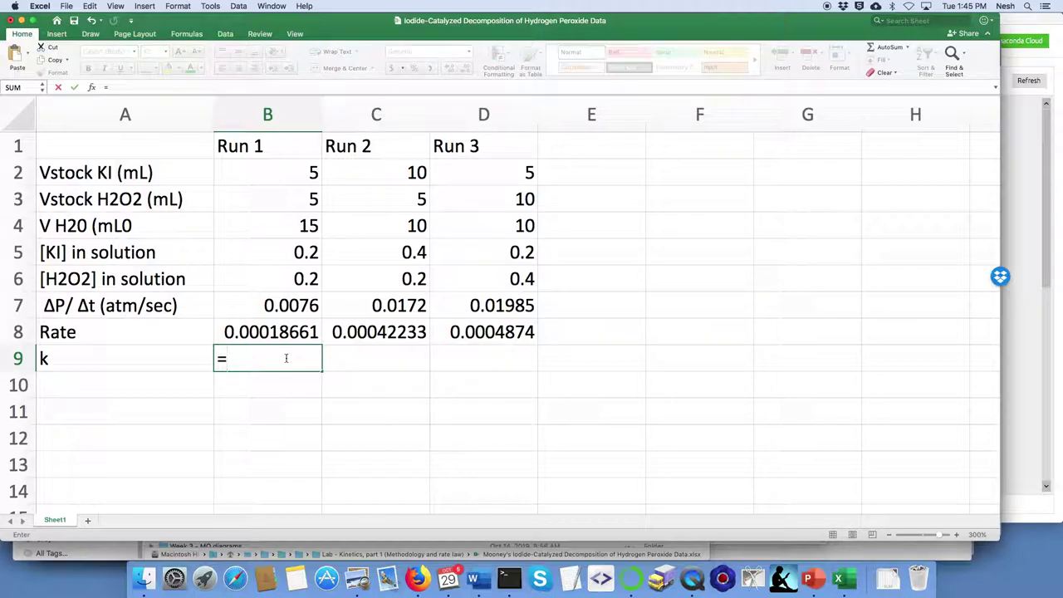
left_click(295, 332)
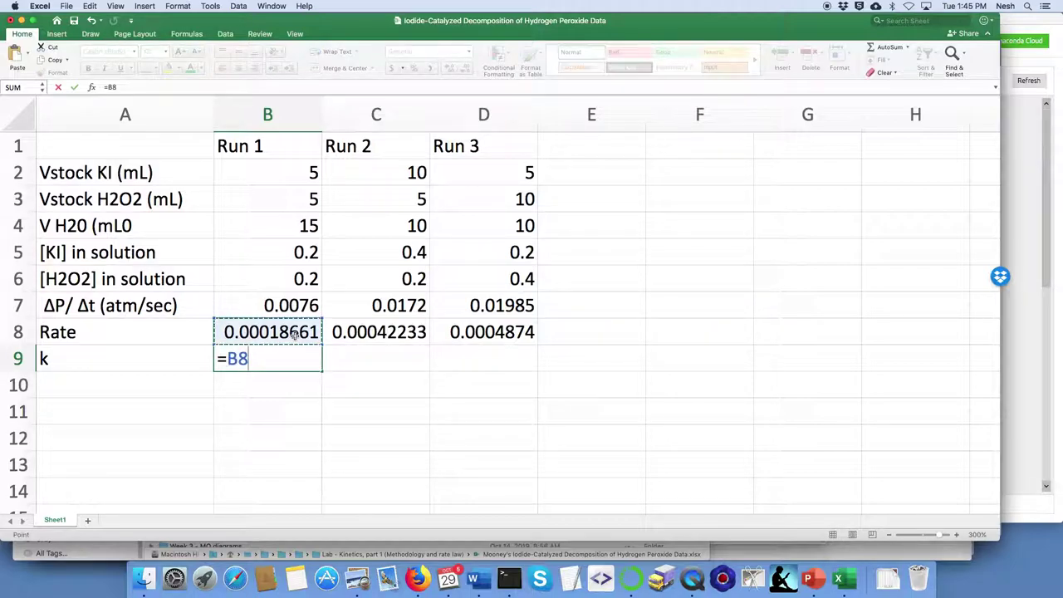
type("/(")
left_click(273, 255)
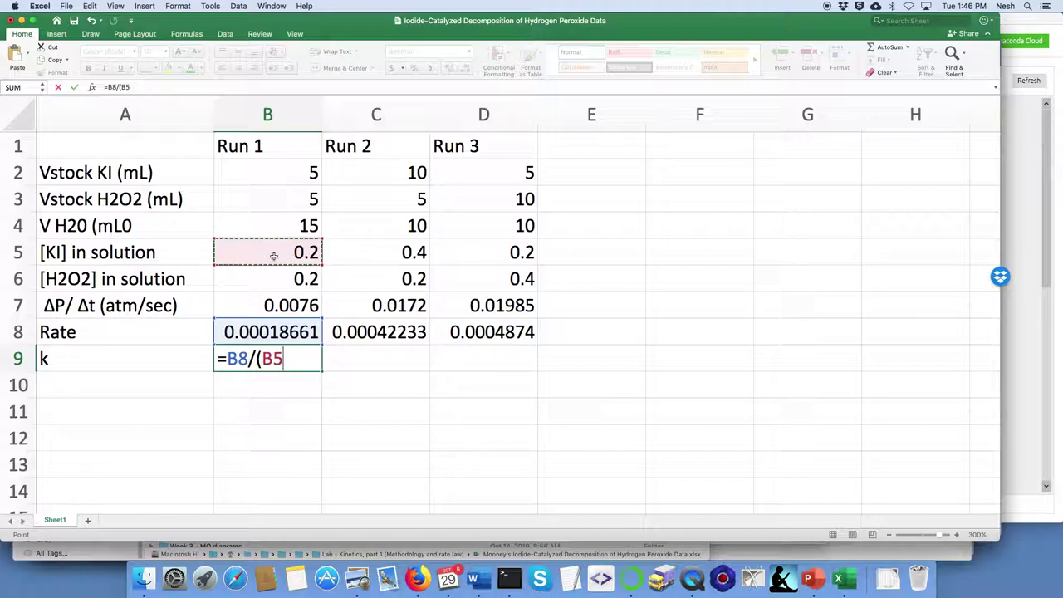
type("^1")
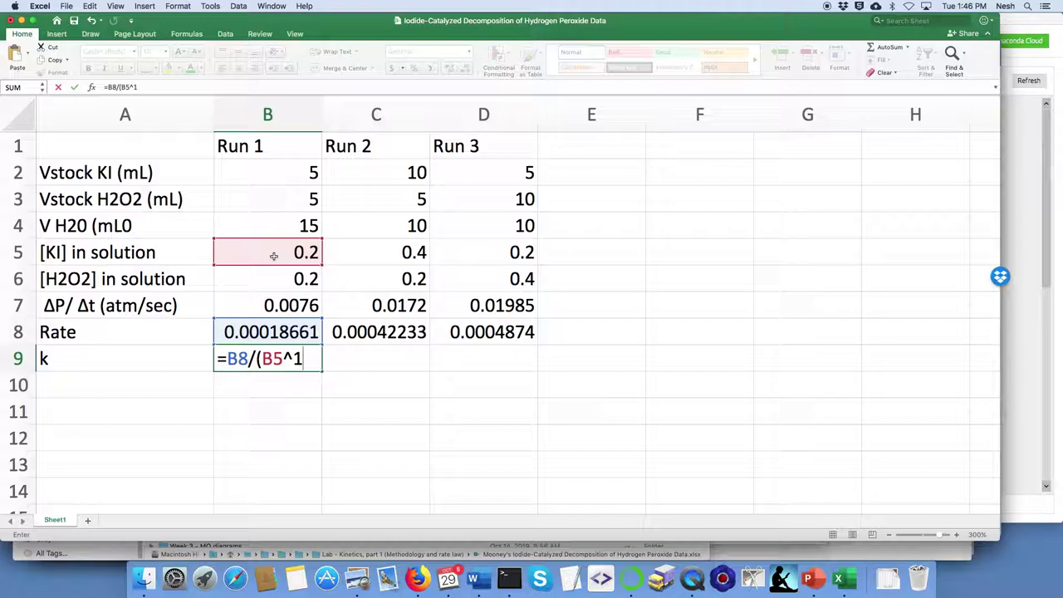
type("*")
left_click(266, 287)
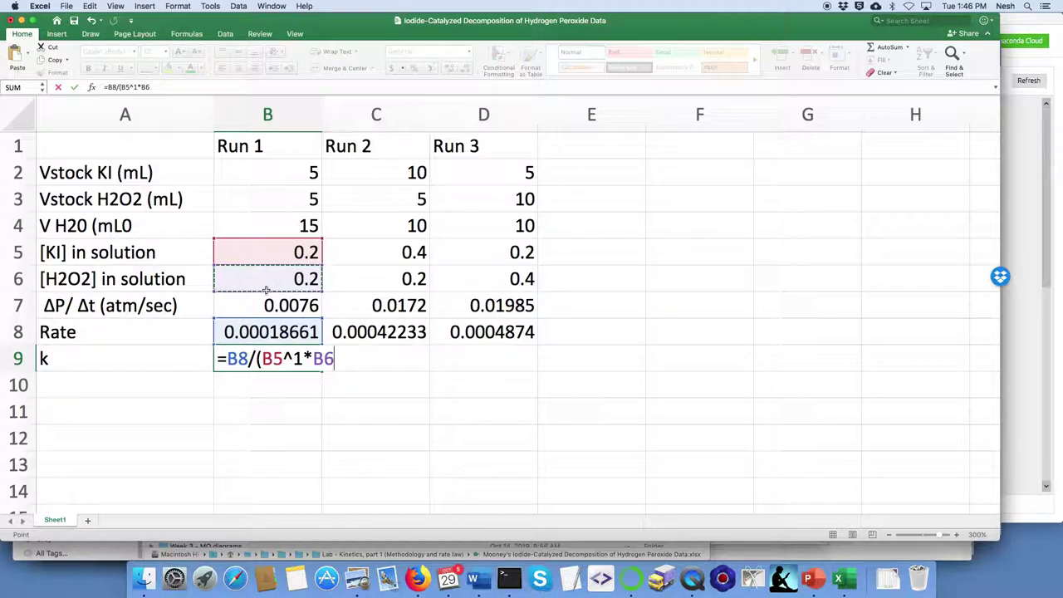
type("^1")
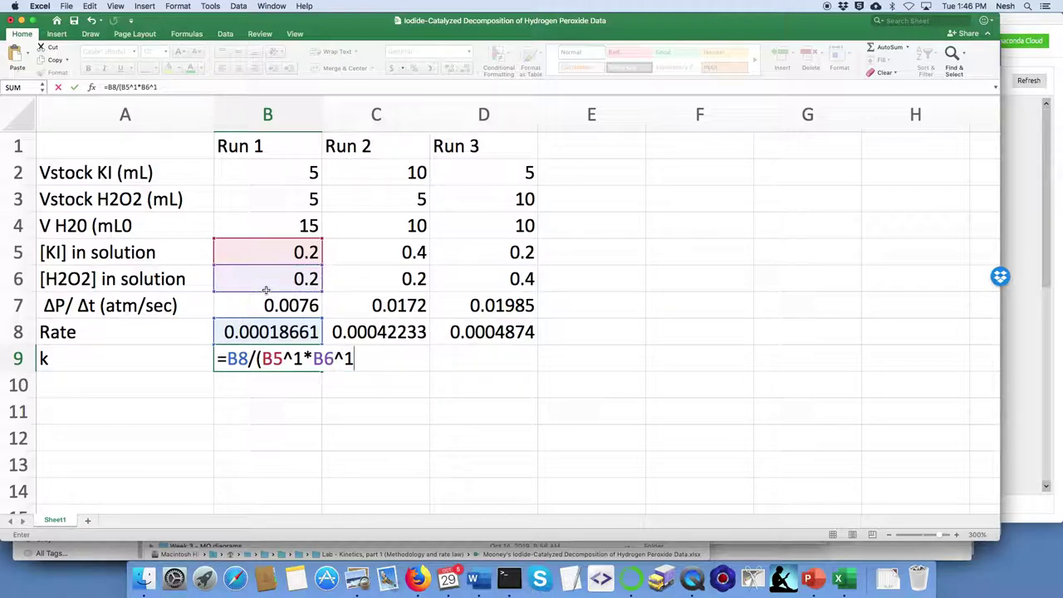
type(")")
key("Return")
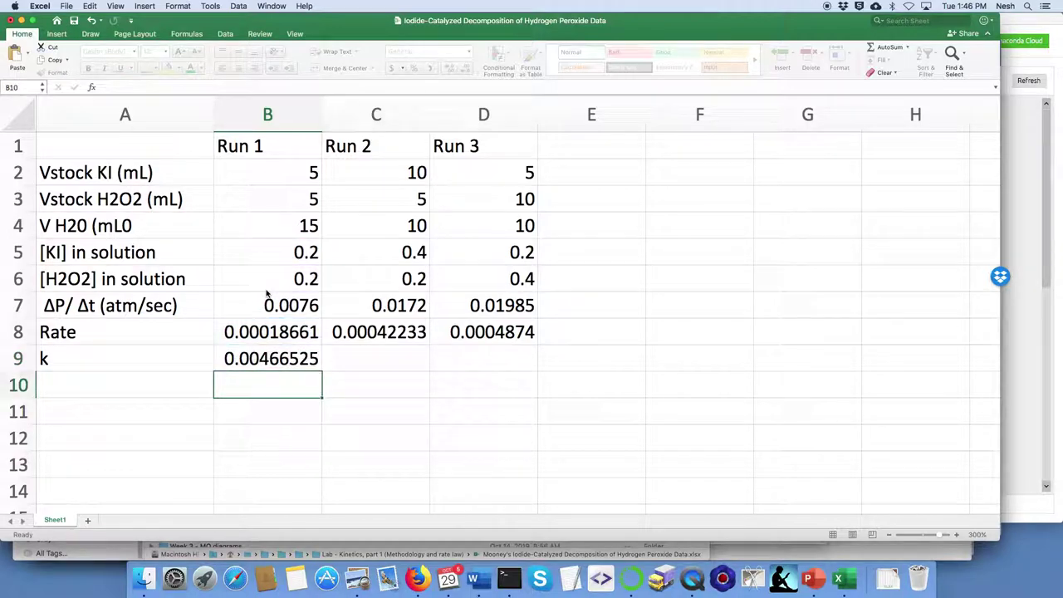
Fill B9's k formula into C9:D9, giving 0.0052791 and 0.00609245, and verify Run 2's references
key("Up")
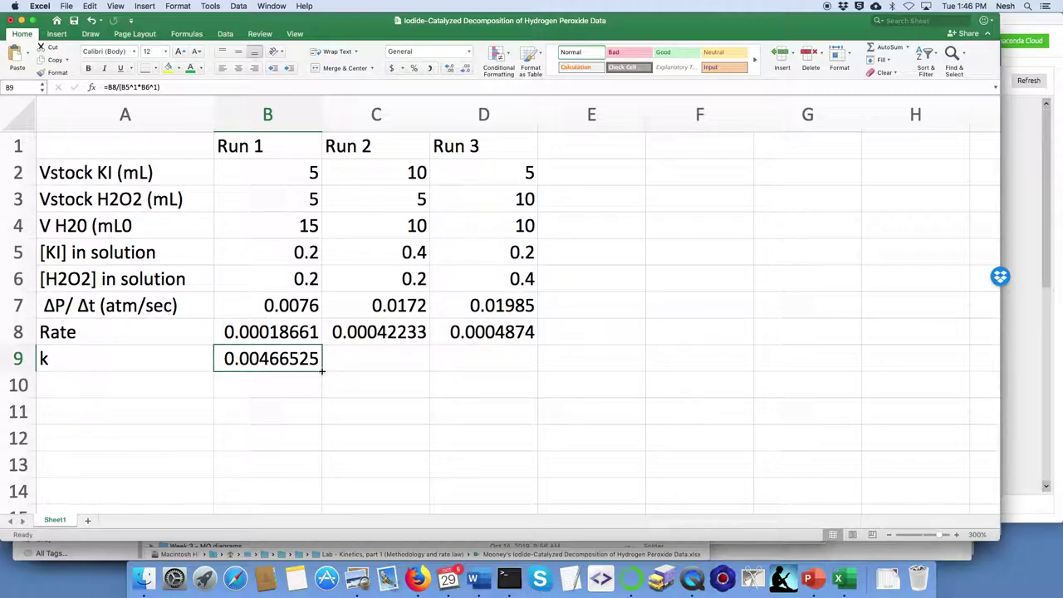
left_click_drag(324, 371, 514, 369)
left_click(374, 358)
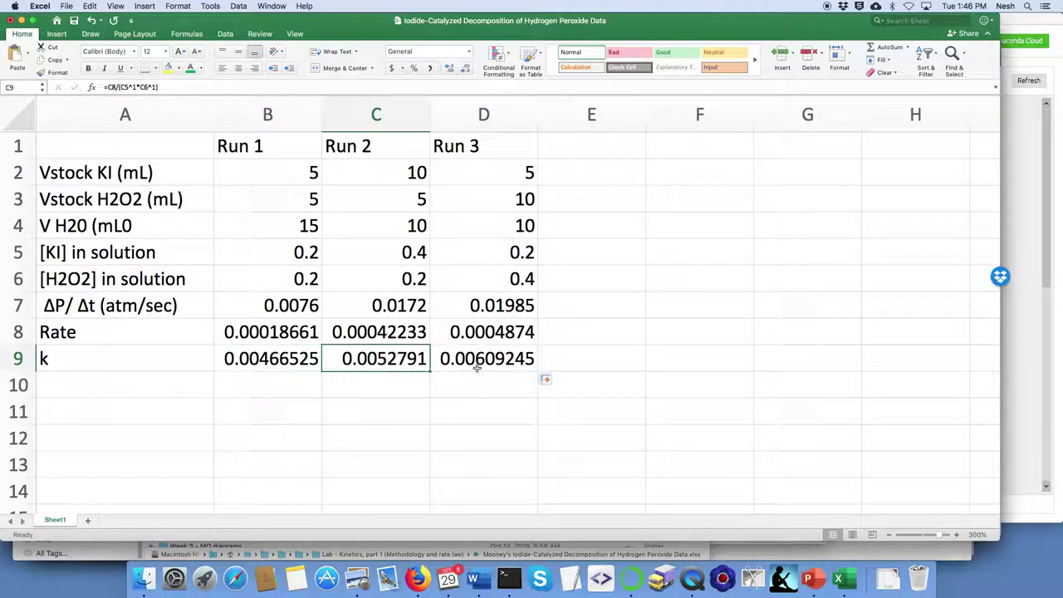
left_click(508, 357)
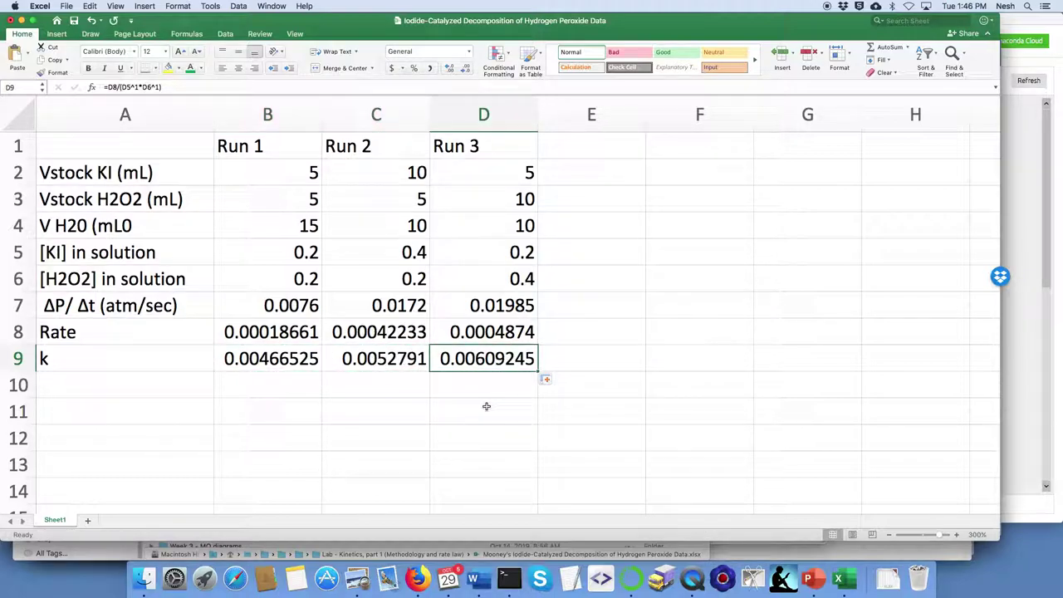
left_click(365, 355)
double_click(366, 355)
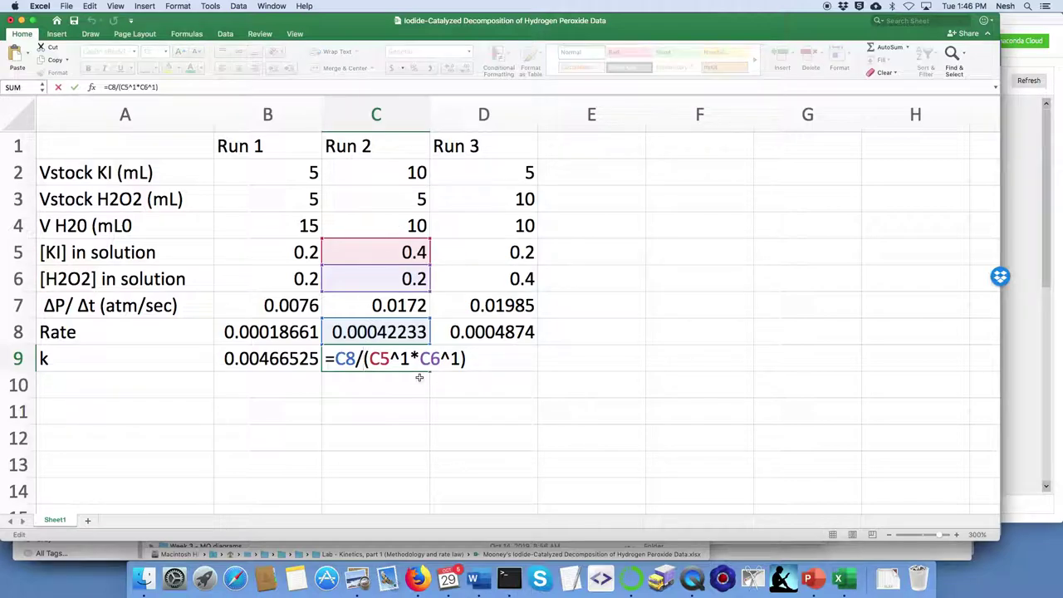
key("Escape")
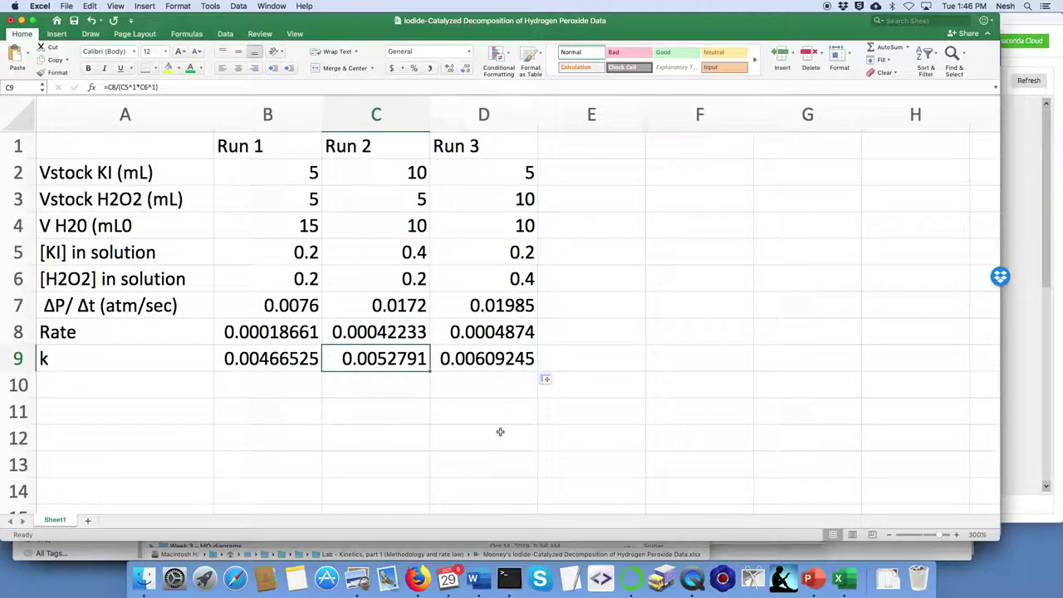
left_click(586, 361)
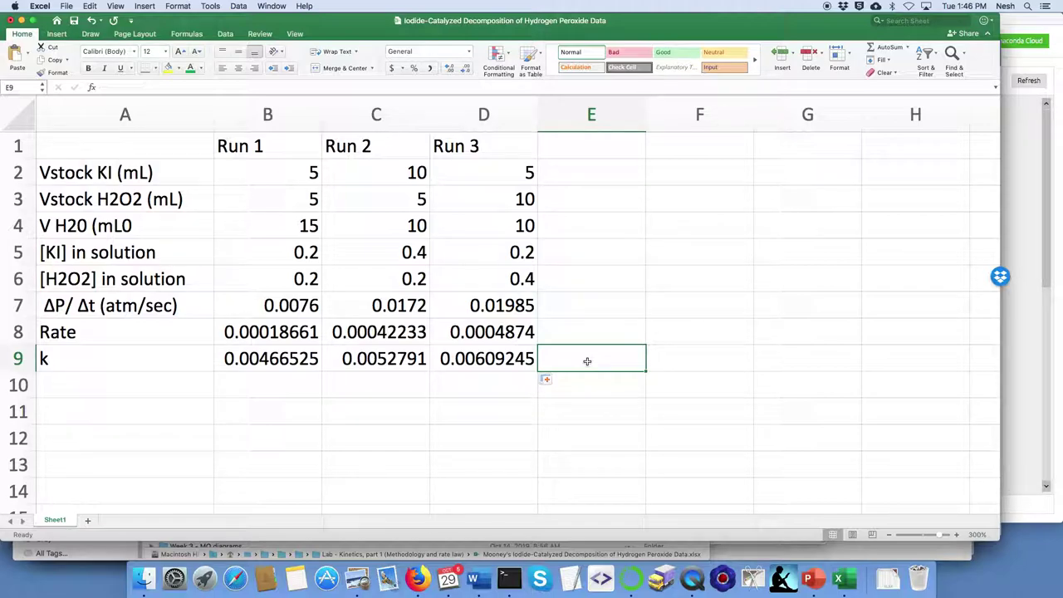
Enter =AVERAGE(B9:D9) in E9, giving an average k of 0.0053456
type("=")
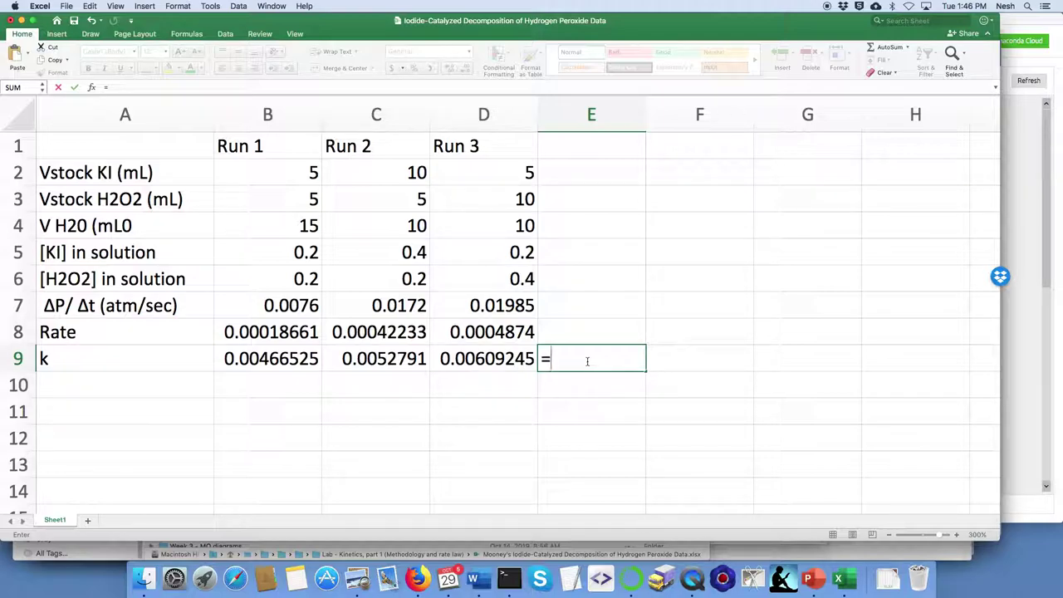
type("aver")
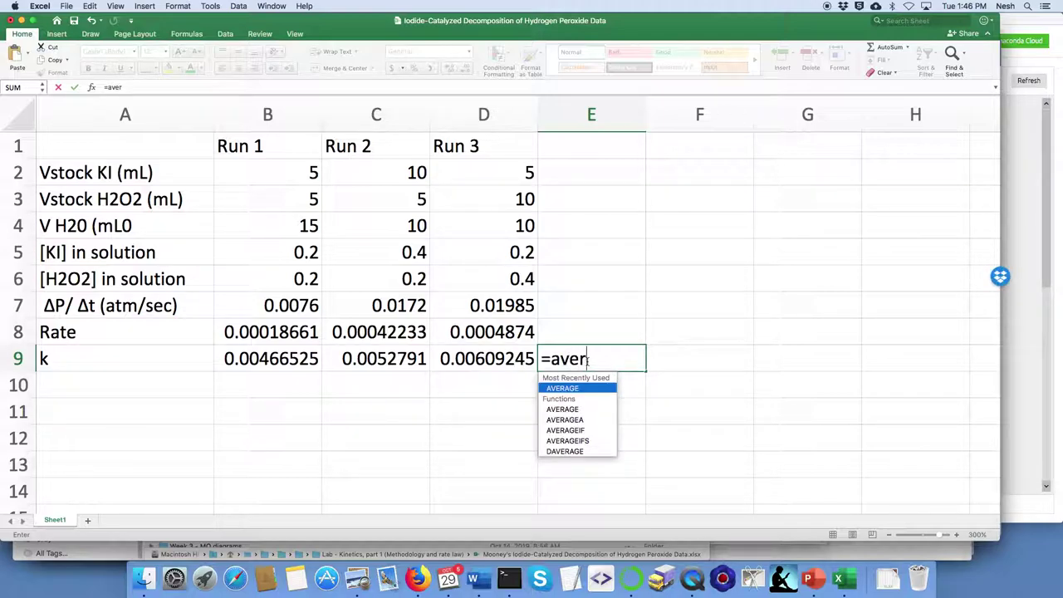
type("age(")
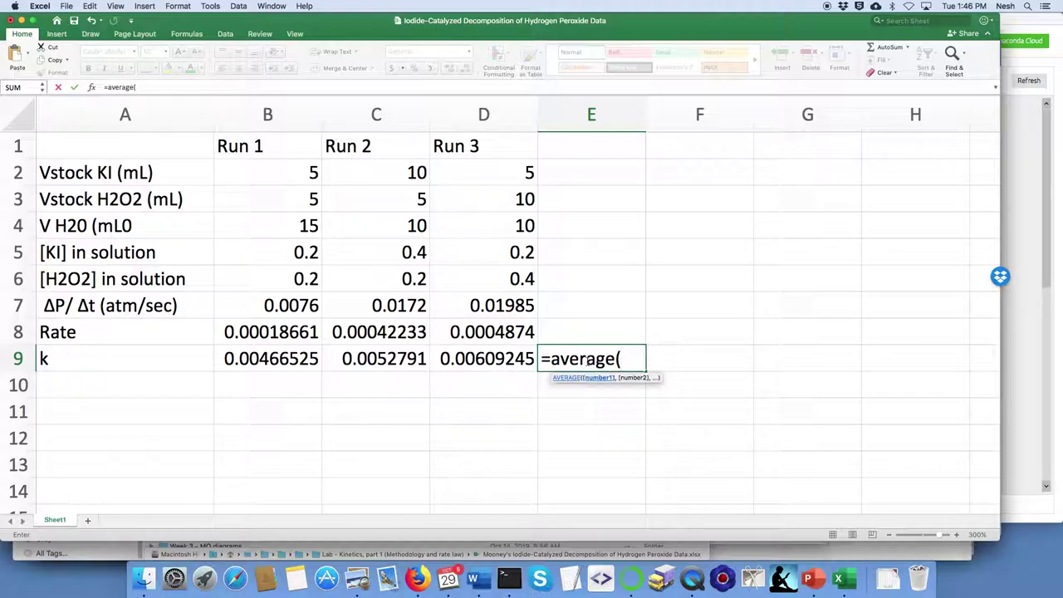
left_click_drag(252, 361, 456, 357)
type(")")
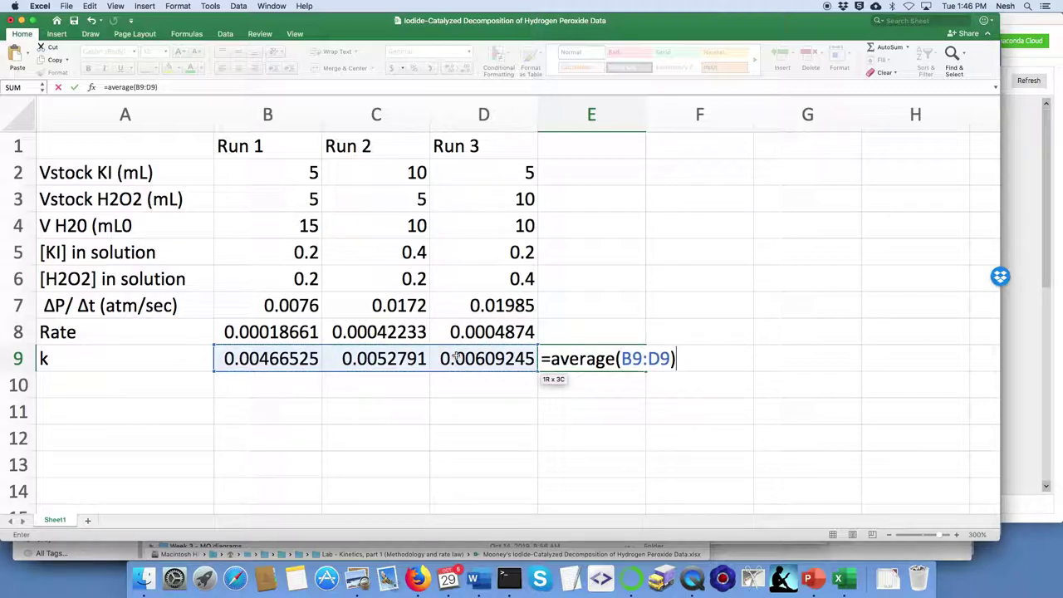
key("Return")
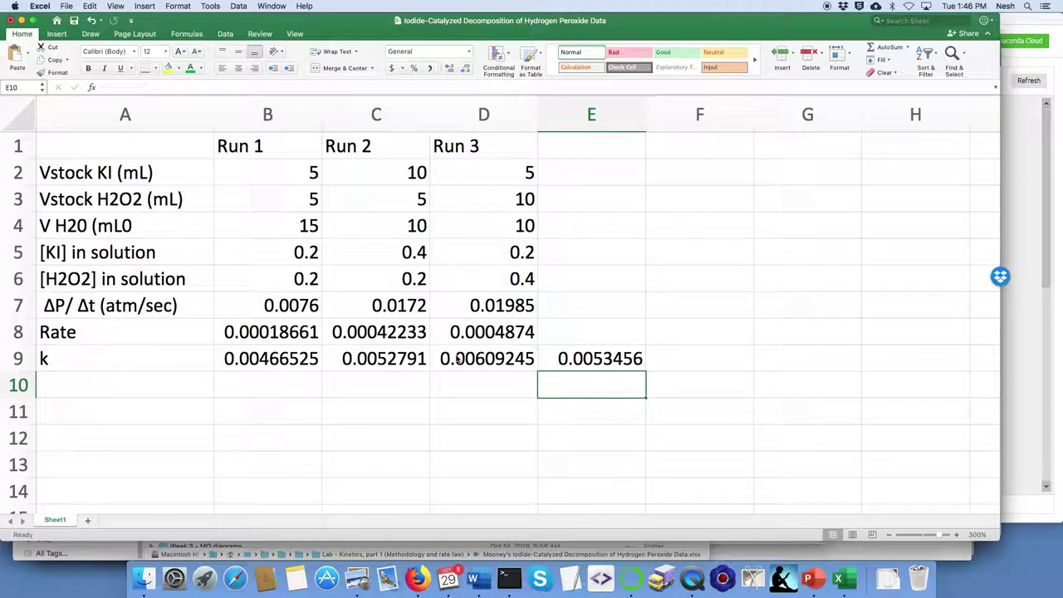
key("Up")
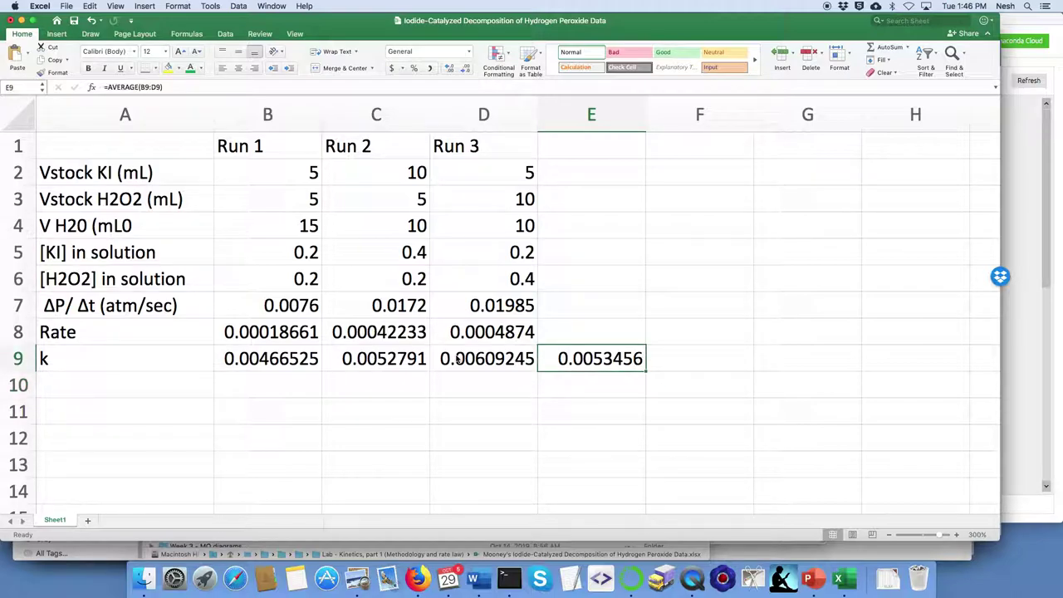